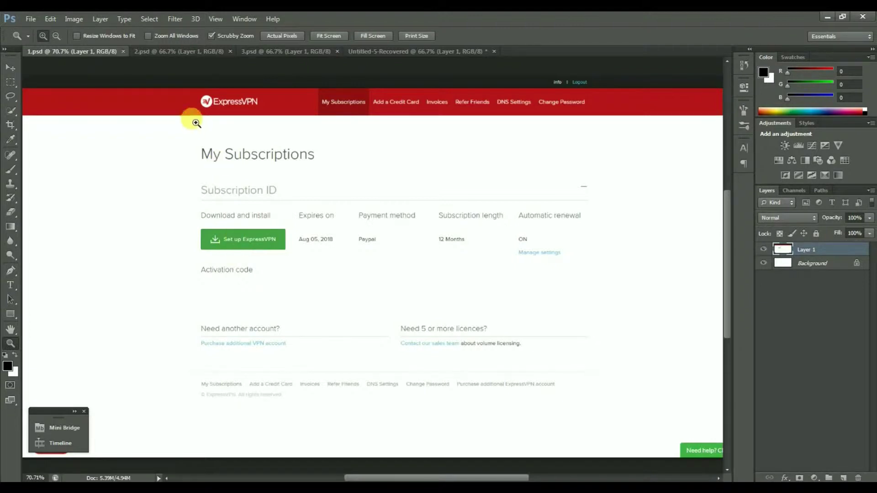
Step: Switch Photoshop to the 2.psd ExpressVPN setup-page screenshot with the activation code
left_click(174, 55)
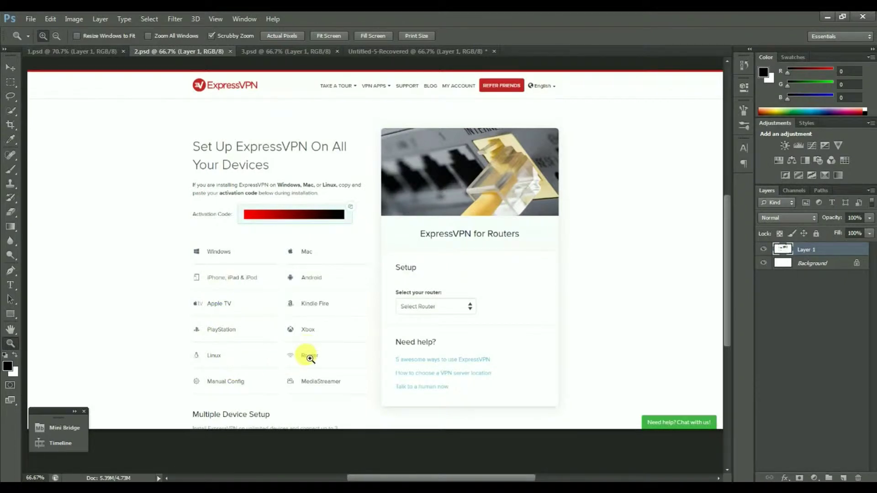
Step: View the 3.psd router list, then the Untitled-5-Recovered WRT1200AC firmware screenshot
left_click(261, 54)
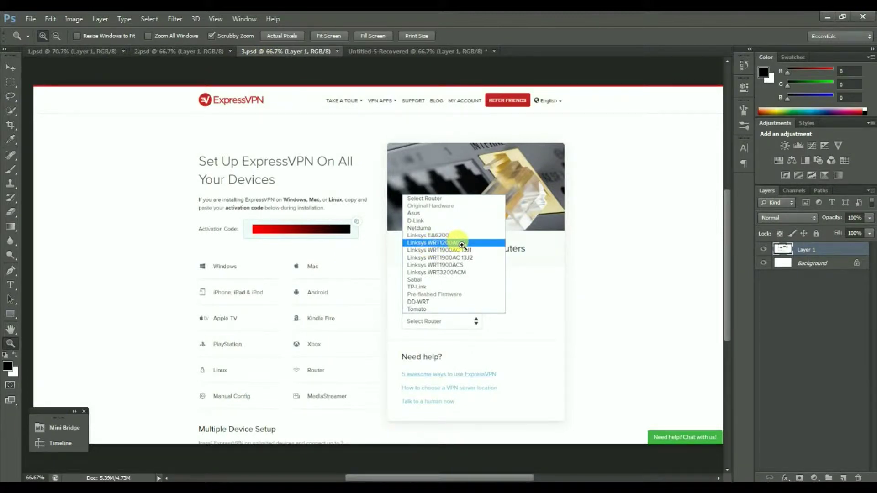
left_click(402, 51)
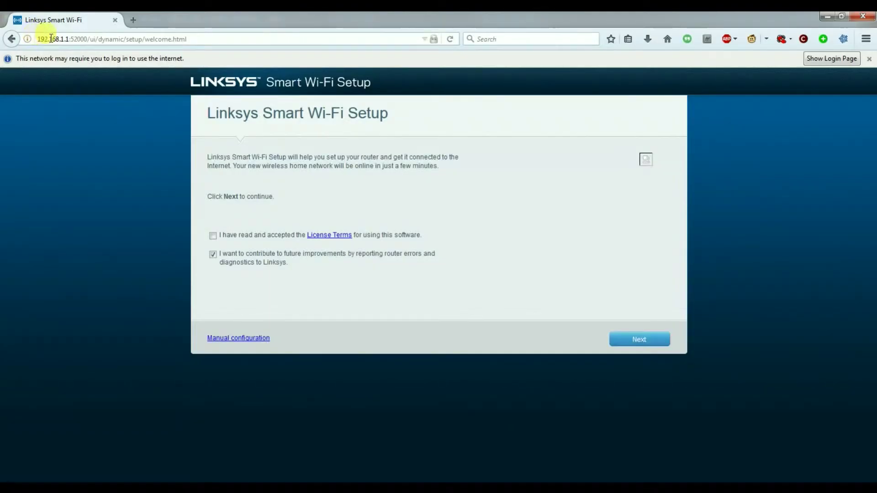
Step: Select the 192.168.1.1 address, accept the License Terms and continue the setup wizard
left_click_drag(69, 39, 38, 40)
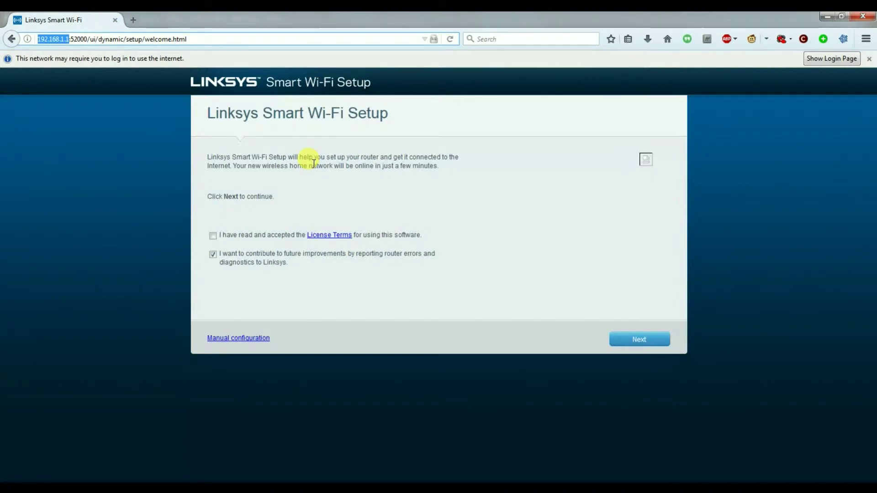
left_click(213, 236)
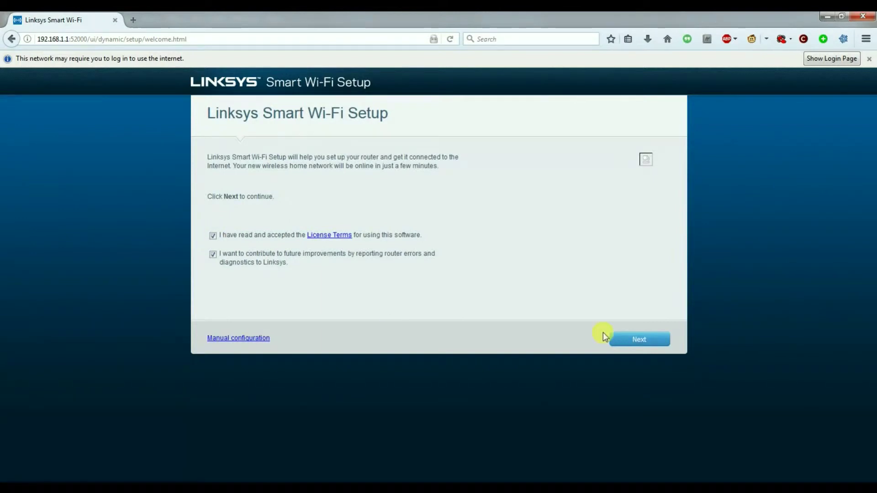
left_click(632, 341)
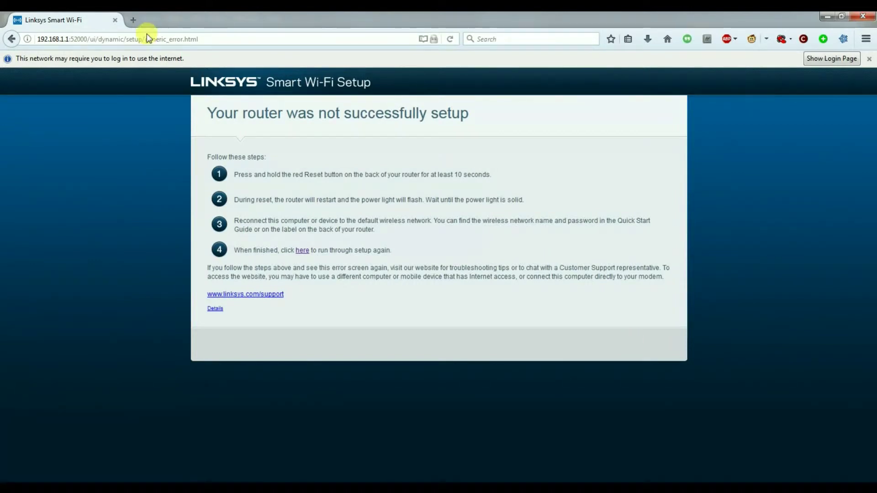
Step: Trim the address bar back to just 192.168.1.1 to load the router Sign In page
left_click(68, 39)
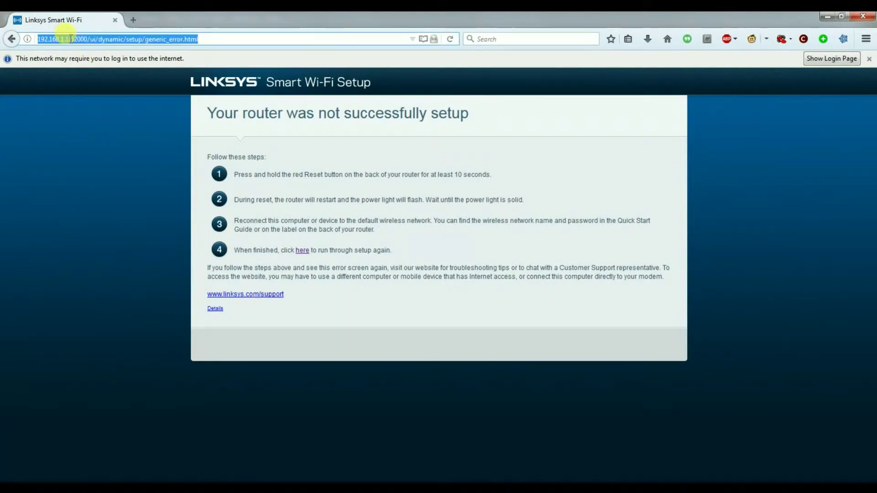
left_click(69, 40)
left_click_drag(68, 39, 96, 39)
left_click_drag(169, 39, 310, 65)
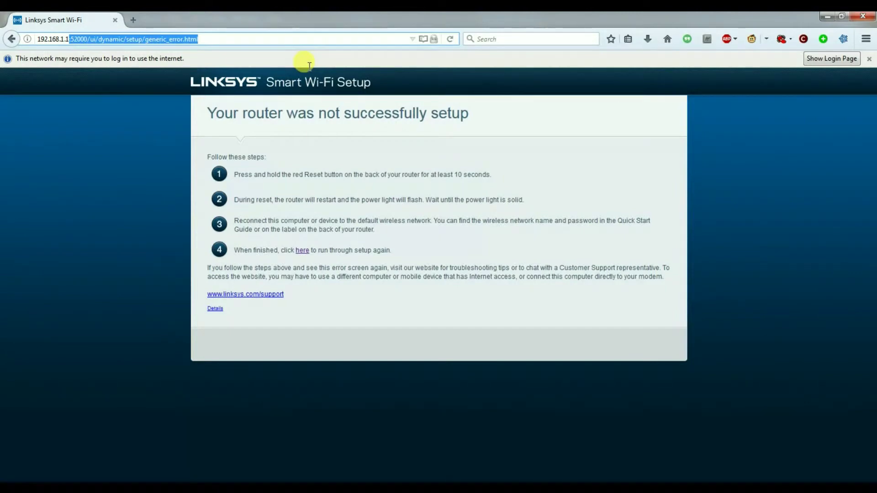
key("BackSpace")
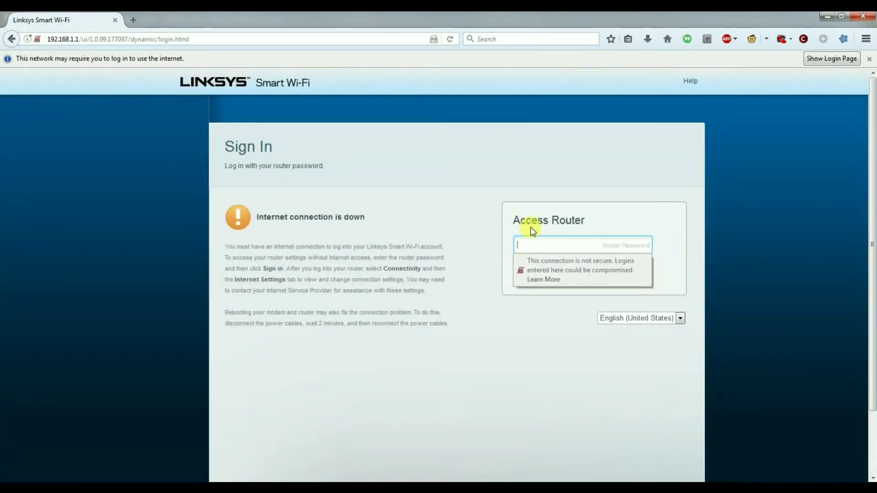
Step: Enter the router password and sign in, dismissing the insecure-login warning
left_click(525, 245)
type("admi")
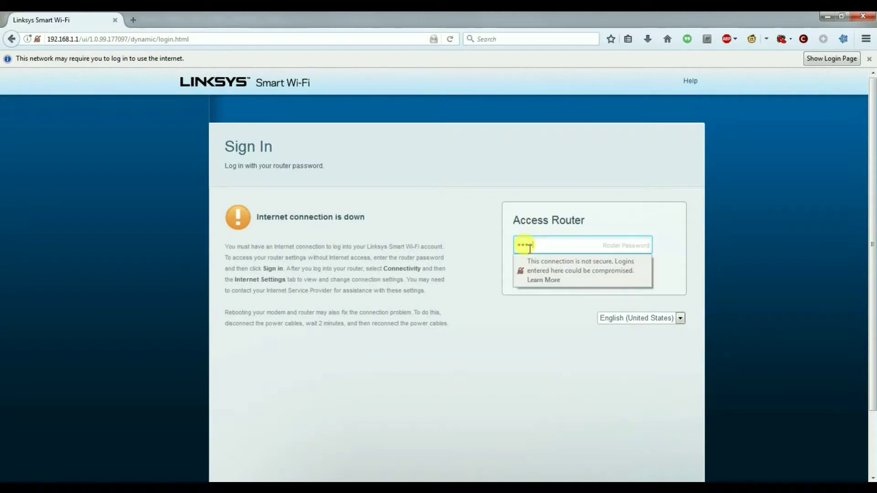
left_click(589, 300)
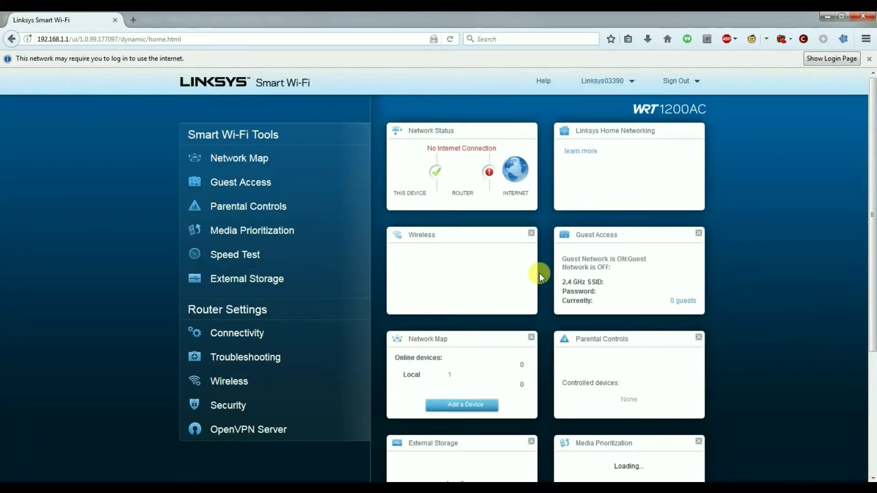
Step: Go to Connectivity settings and browse for a manual firmware update file
left_click(245, 334)
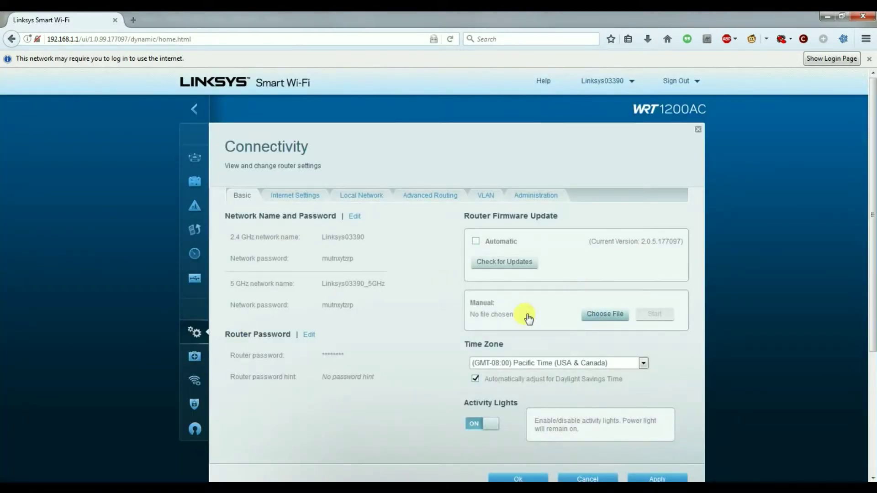
left_click(475, 215)
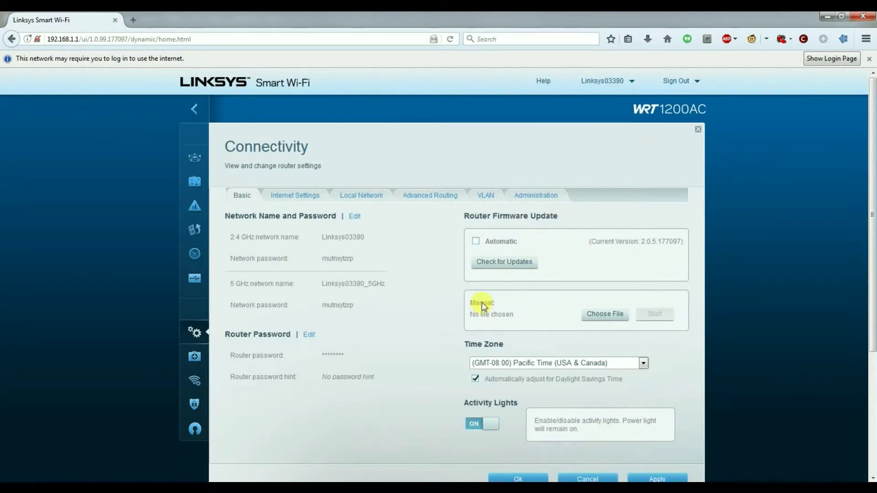
left_click(599, 315)
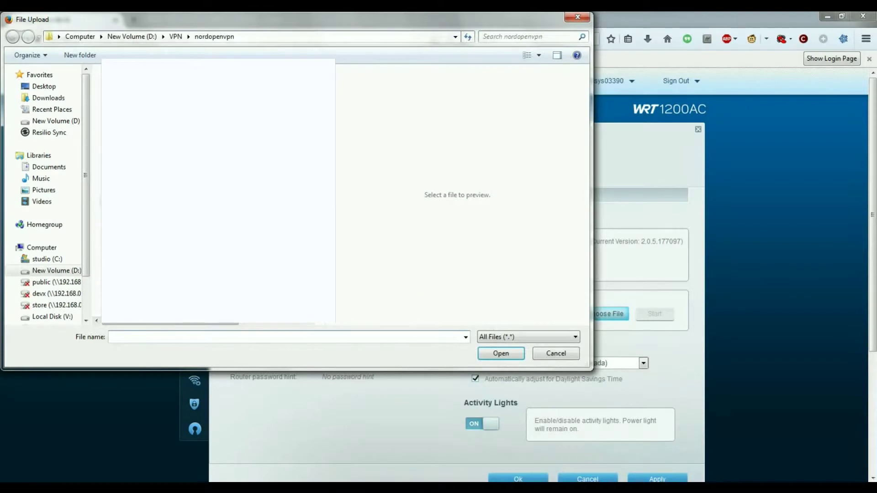
Step: Pick expressvpn-linksyswrt1200ac-v1.3.3.img from Downloads > n300 e900 > express vpn as the update file
left_click(42, 97)
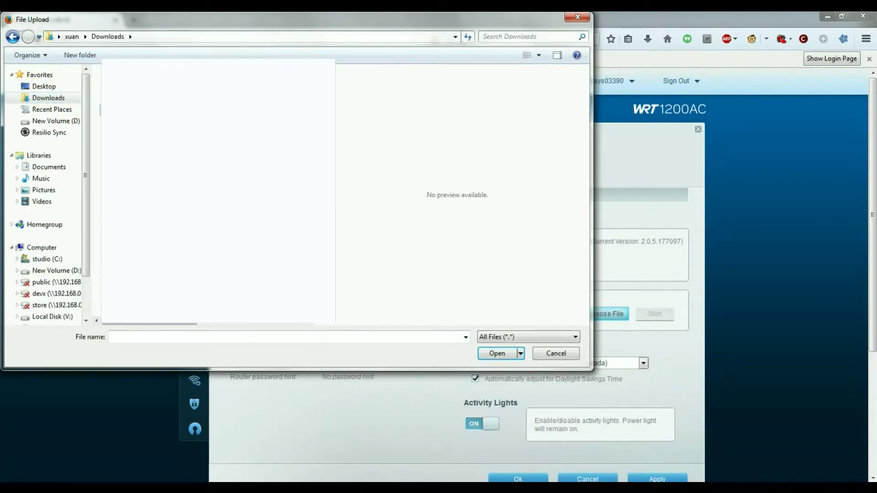
key("Return")
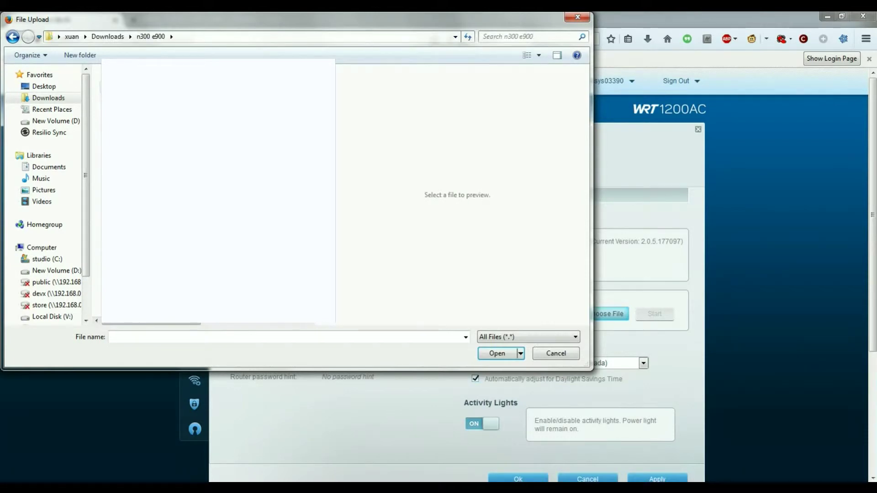
key("Return")
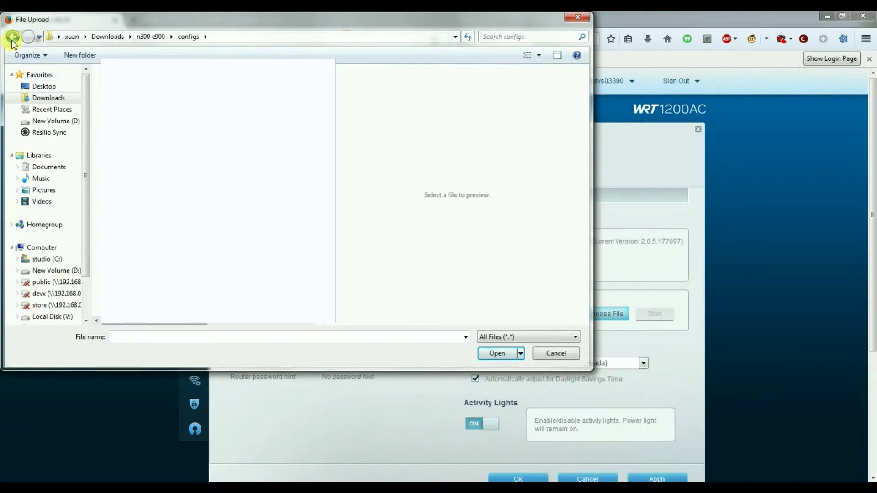
key("BackSpace")
double_click(131, 99)
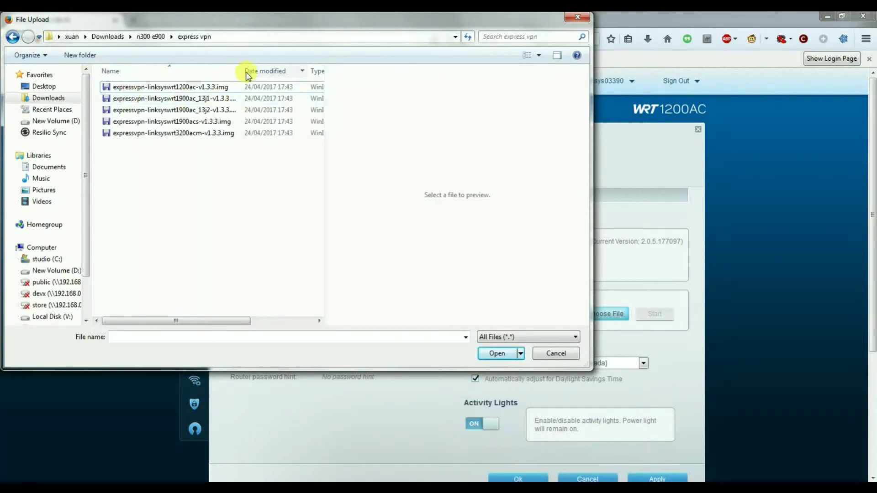
left_click_drag(243, 71, 304, 71)
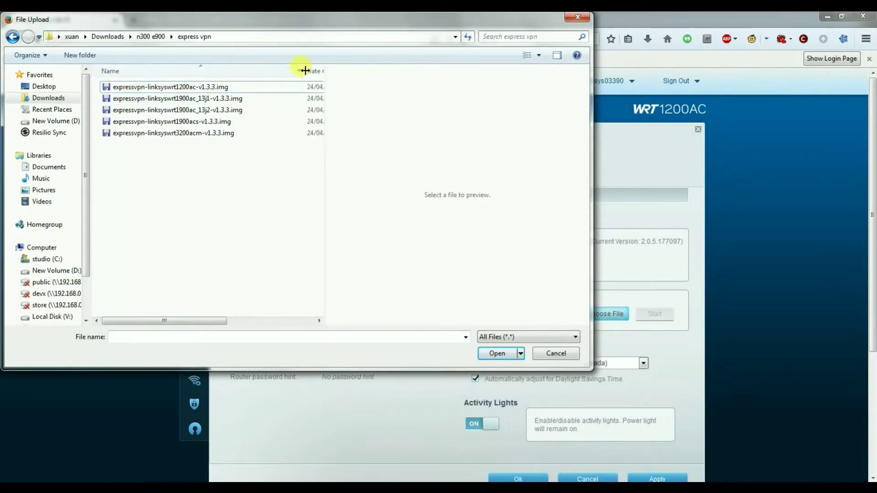
left_click(206, 89)
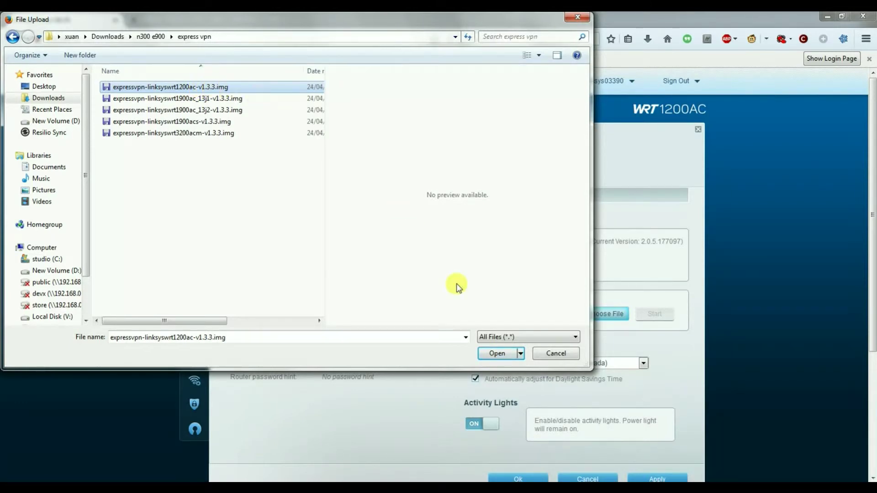
left_click(493, 351)
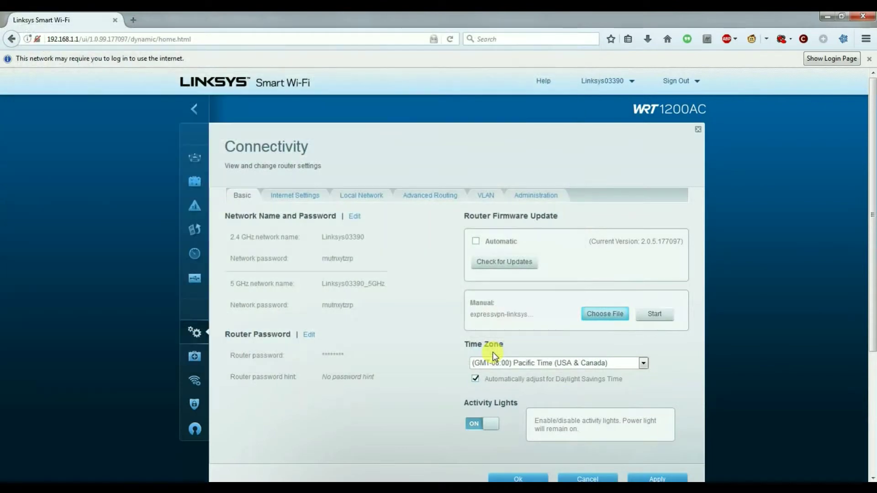
Step: Start the manual firmware update and confirm the warning to flash the ExpressVPN image
left_click(655, 316)
left_click(655, 316)
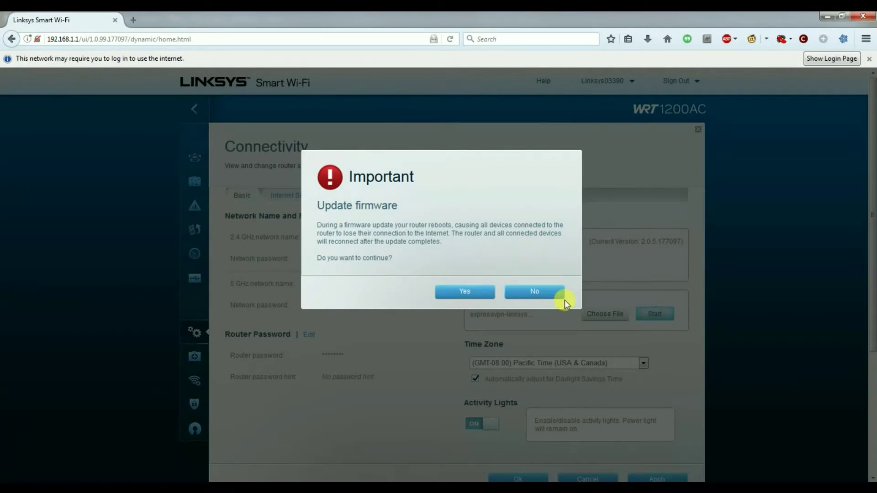
left_click(465, 294)
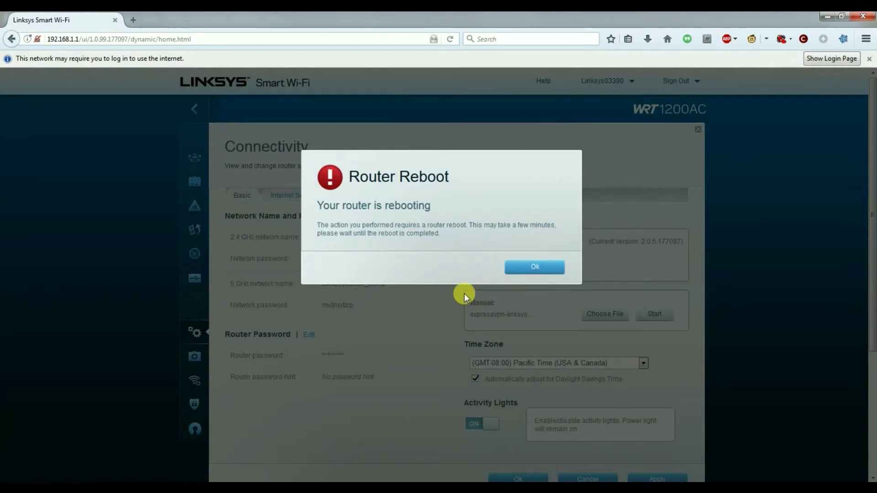
Step: Acknowledge the Router Reboot notice and reveal the hidden system-tray icons
left_click(533, 268)
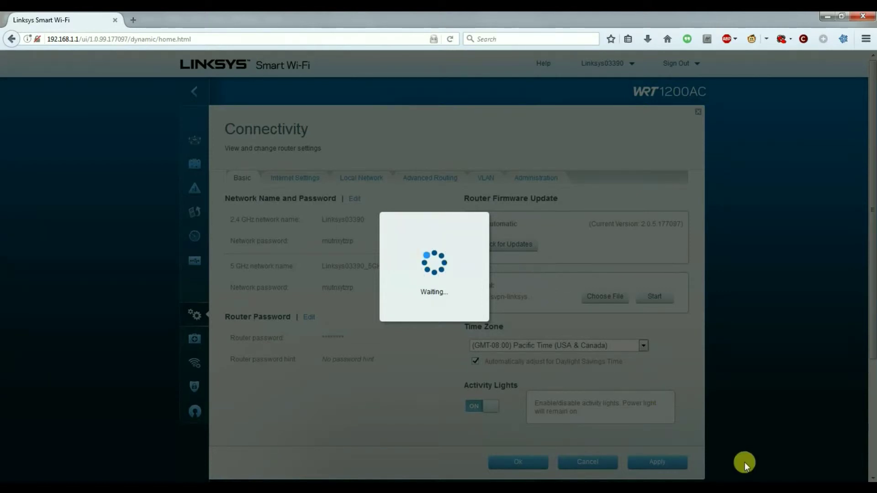
left_click(776, 488)
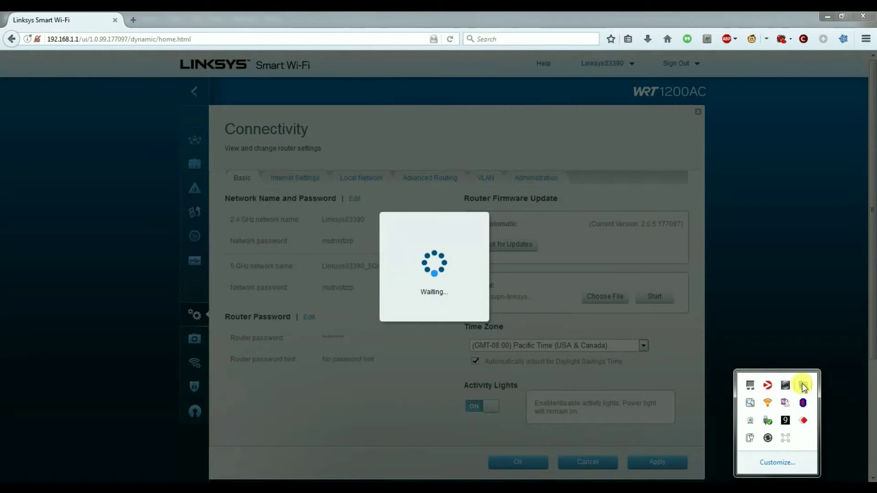
Step: Read gateway 192.168.42.1 from the Local Area Connection details, then close both dialogs
left_click(804, 387)
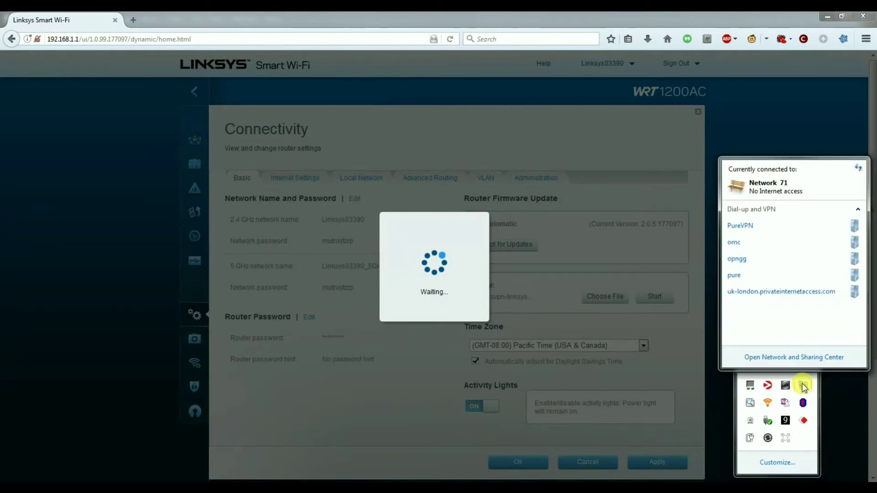
left_click(779, 358)
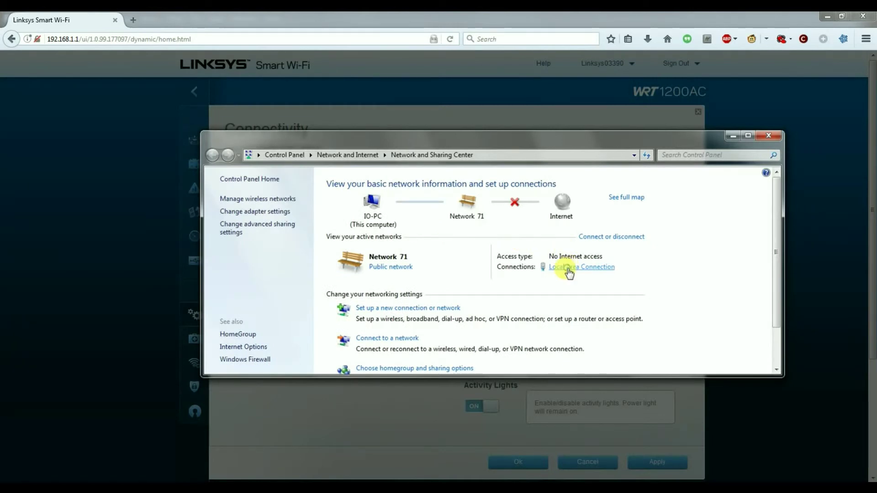
left_click(569, 270)
left_click(382, 246)
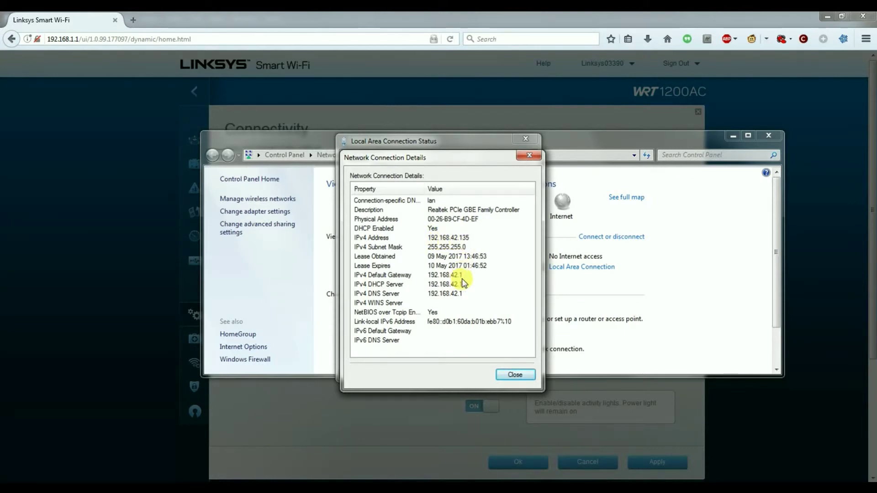
left_click(529, 155)
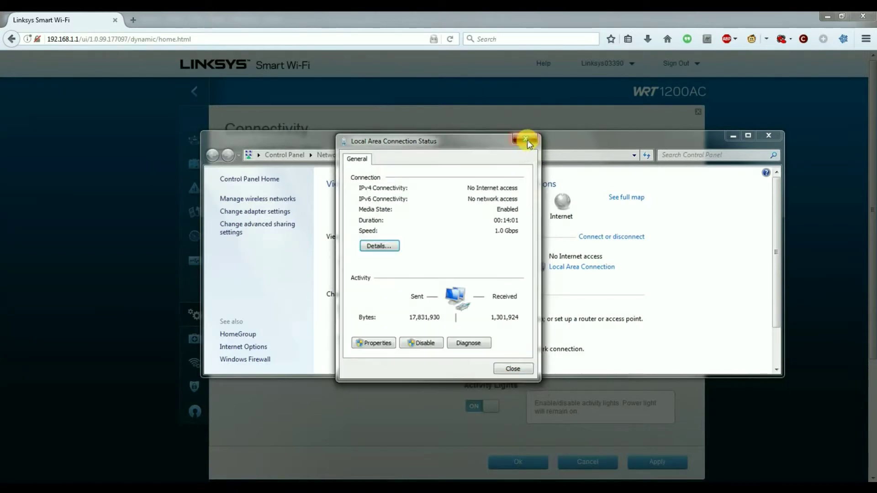
left_click(526, 139)
Step: Load the router admin page at 192.168.42.1 in the browser
left_click(66, 37)
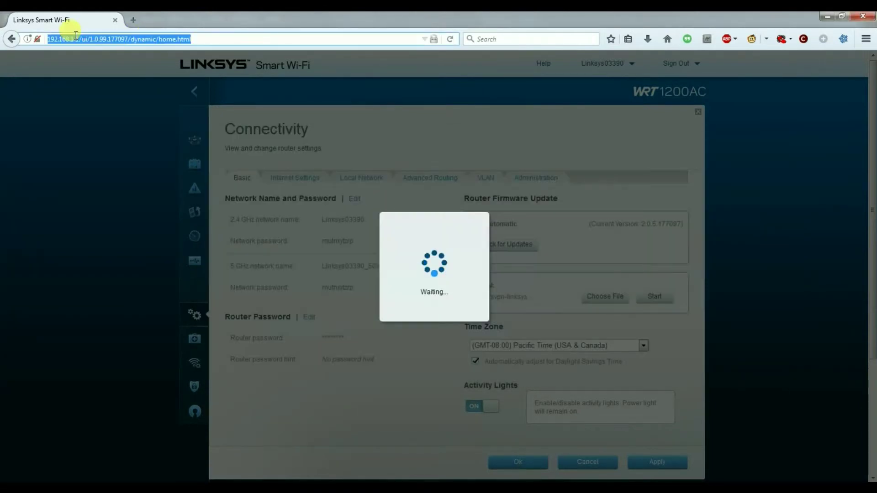
left_click_drag(73, 40, 194, 39)
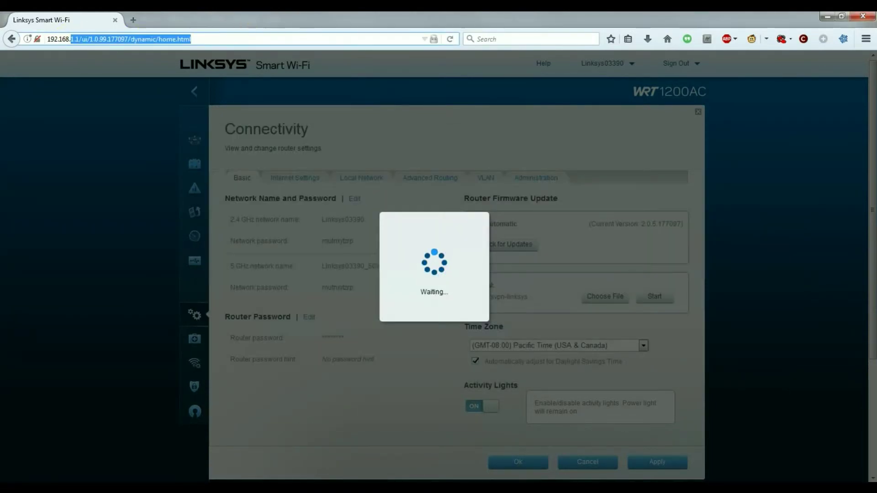
type("42.1")
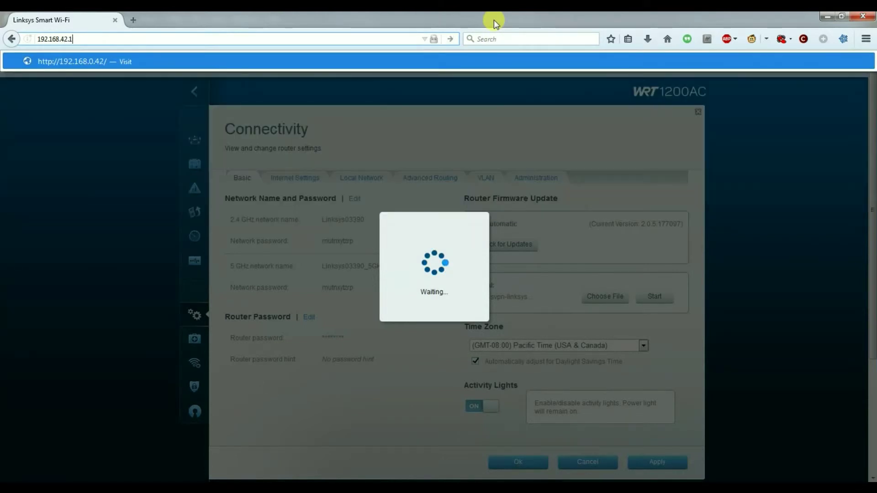
key("Return")
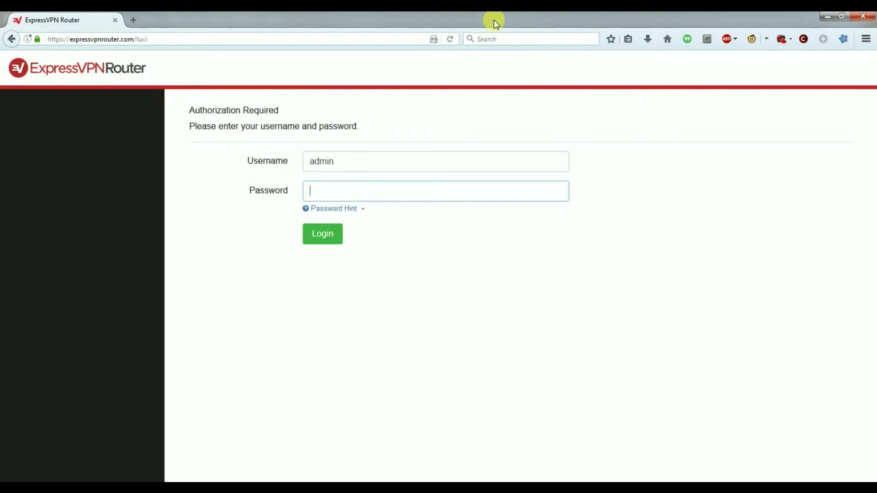
Step: Sign in with the admin password and decline saving the login
type("••••••••")
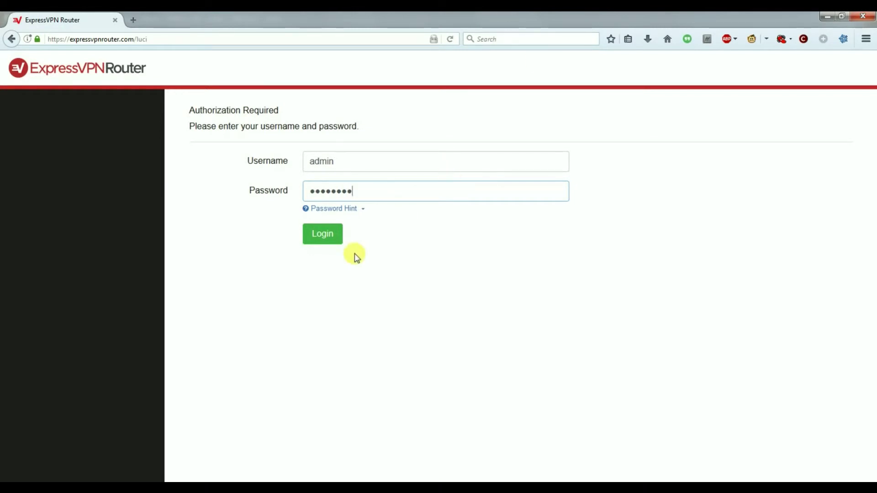
left_click(327, 241)
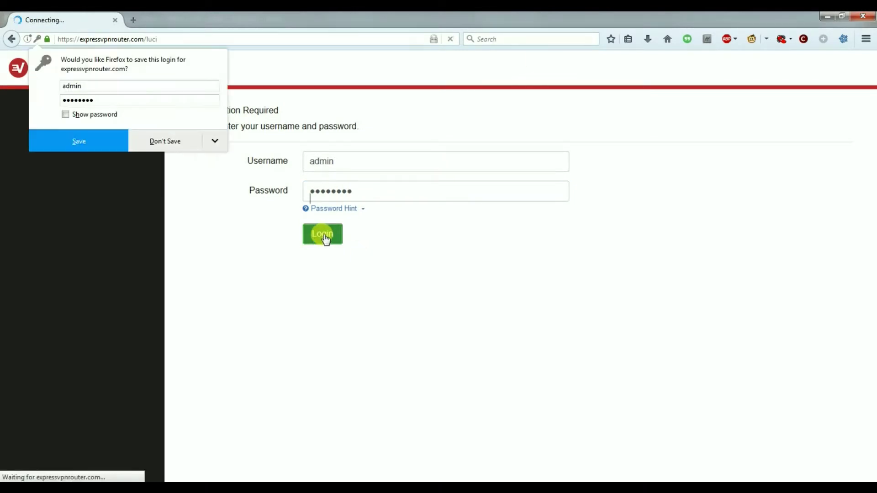
left_click(152, 142)
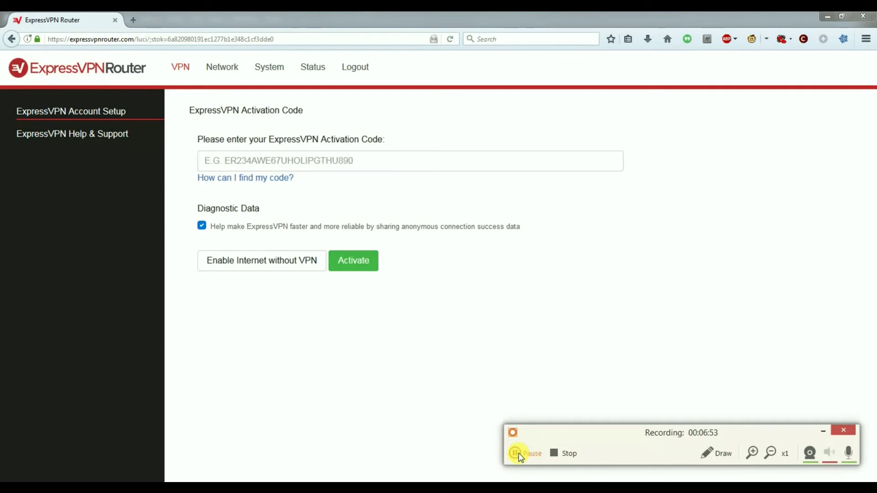
Step: Wait for the sign-in to finish and the activation code setup page to load
left_click(514, 453)
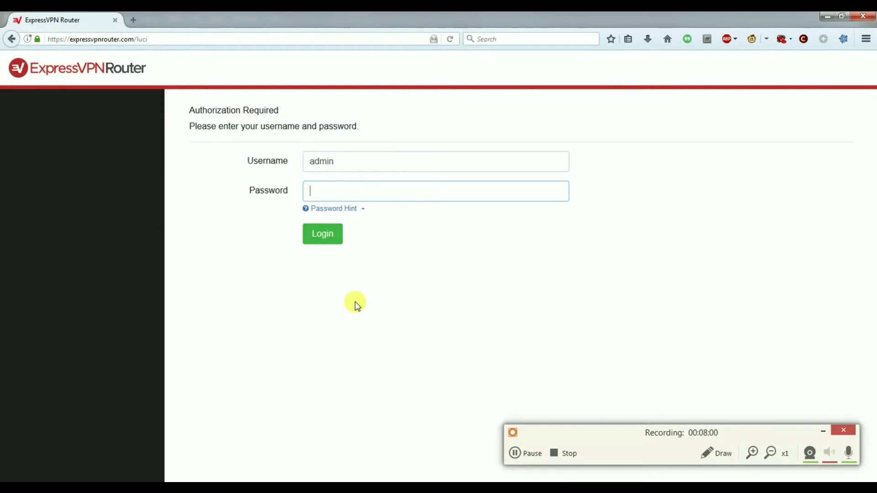
Step: Enter the admin password on the Authorization Required page and submit the login
type("1234")
type("78")
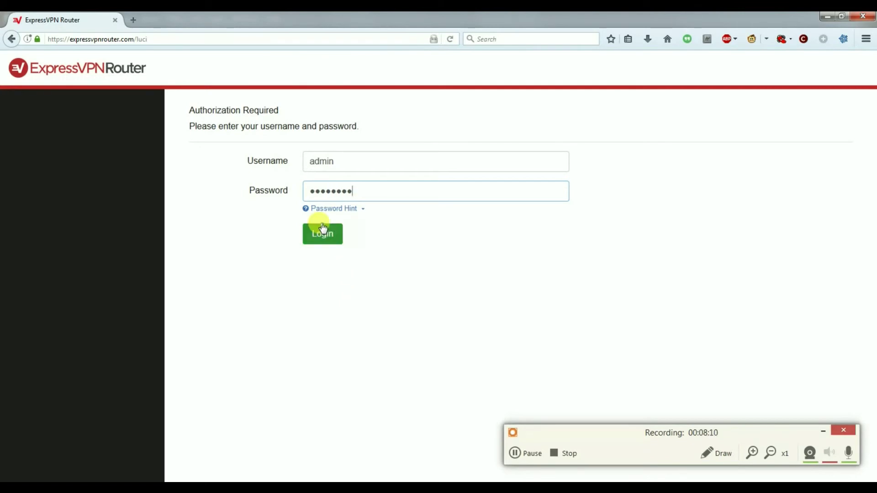
left_click(322, 229)
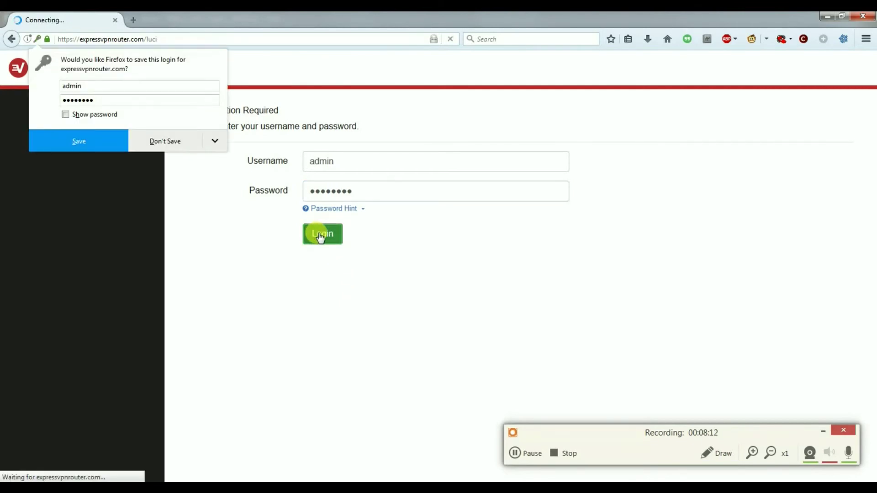
Step: Decline saving the login and browse the list of other VPN locations
left_click(159, 140)
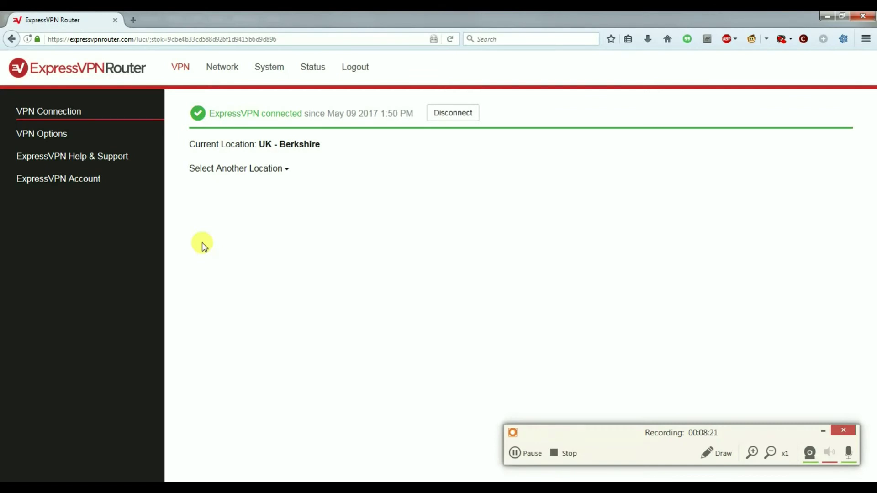
left_click(286, 170)
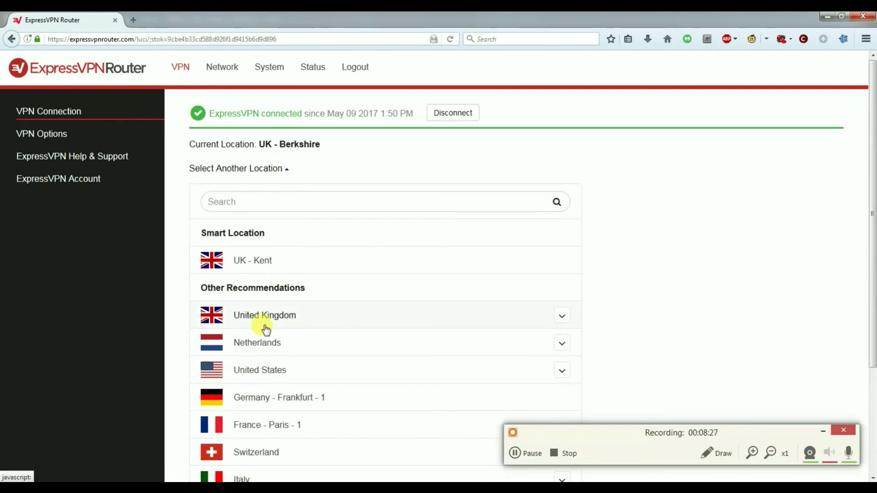
scroll(266, 328, "down", 1)
scroll(262, 328, "down", 2)
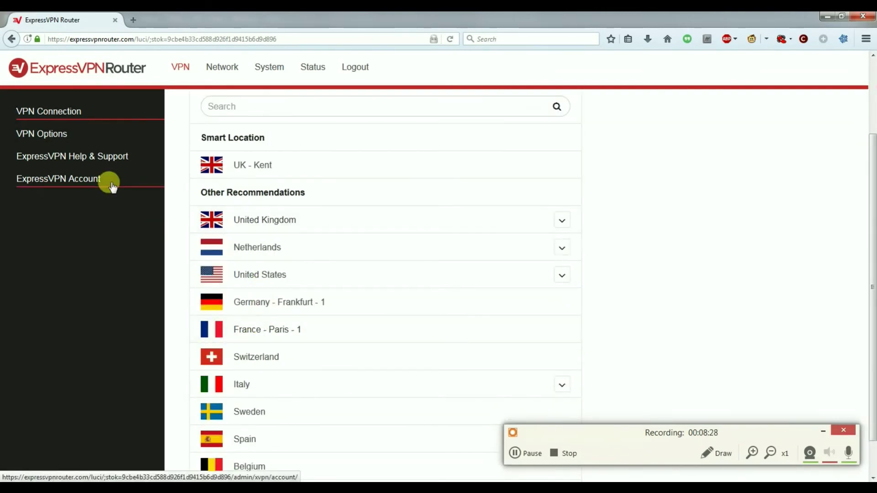
Step: View the VPN options, then open the 5 GHz radio0 network settings under Network
left_click(40, 136)
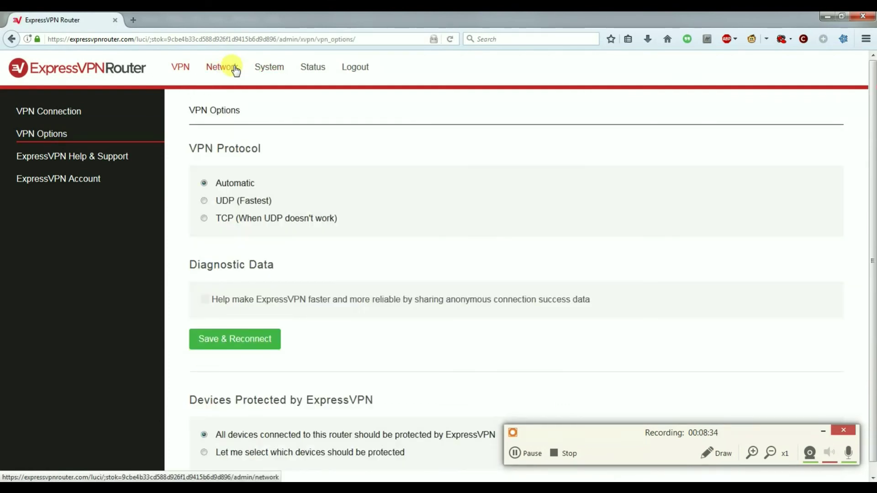
left_click(235, 71)
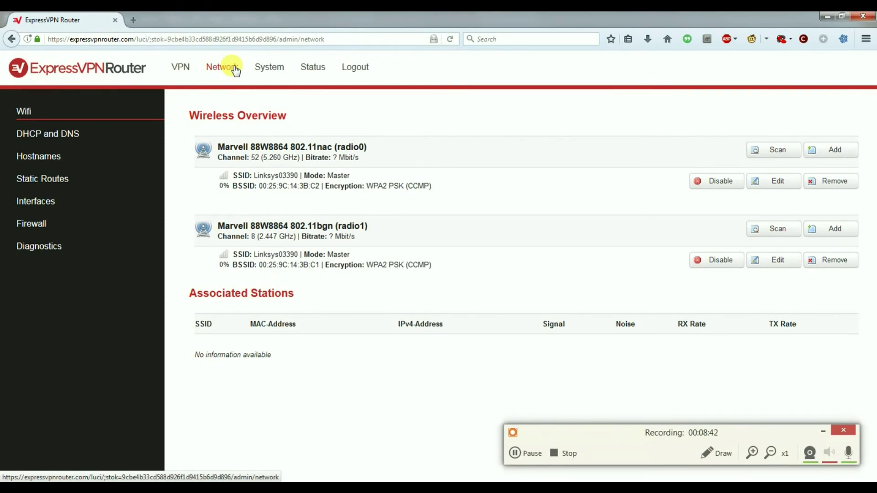
left_click(783, 187)
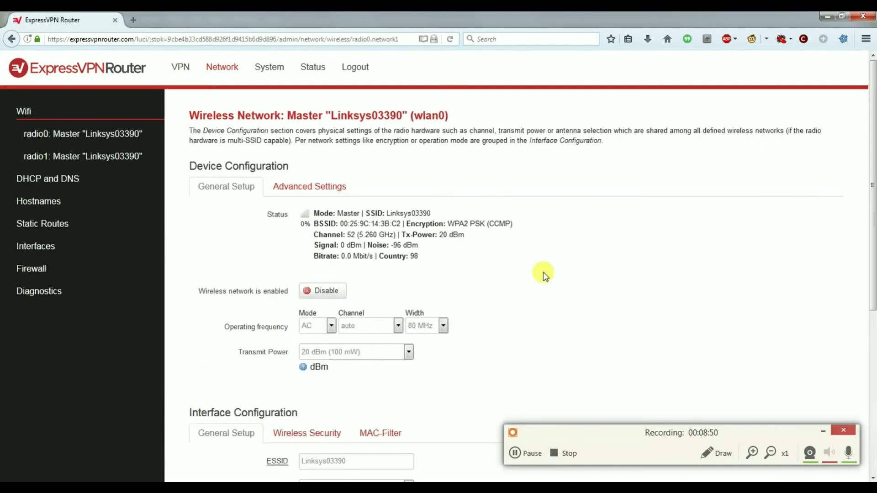
Step: Show radio0's Wireless Security settings: WPA2-PSK encryption, auto cipher and the network key field
scroll(545, 276, "down", 3)
left_click(353, 401)
scroll(354, 403, "down", 8)
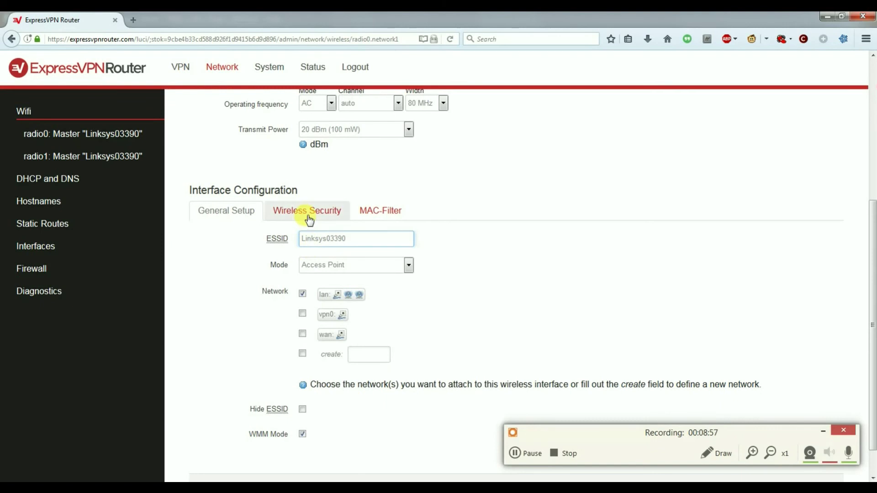
left_click(308, 213)
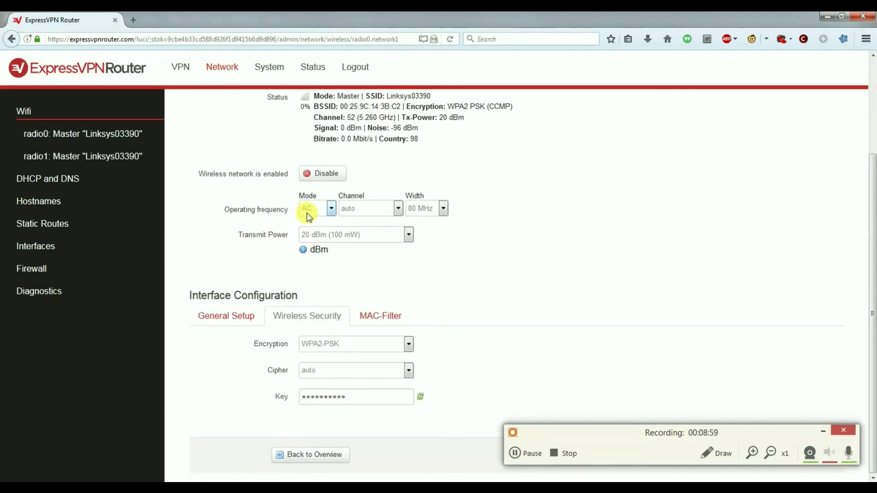
left_click(343, 398)
left_click(343, 397)
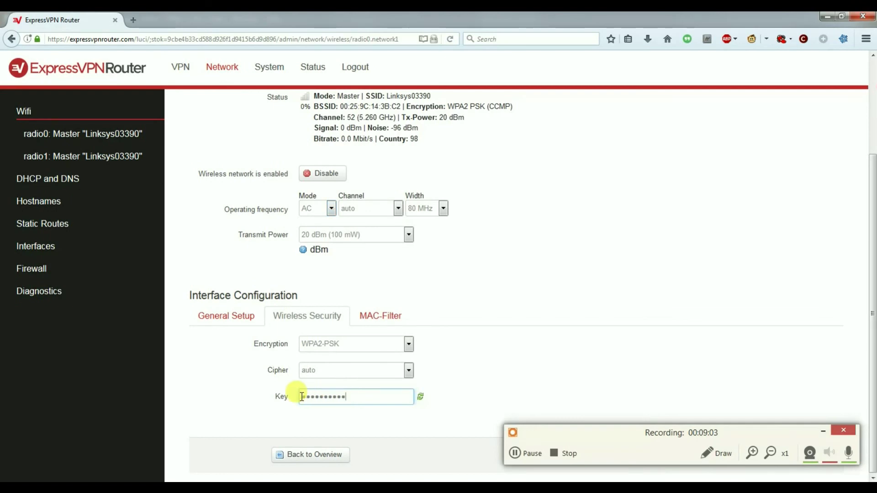